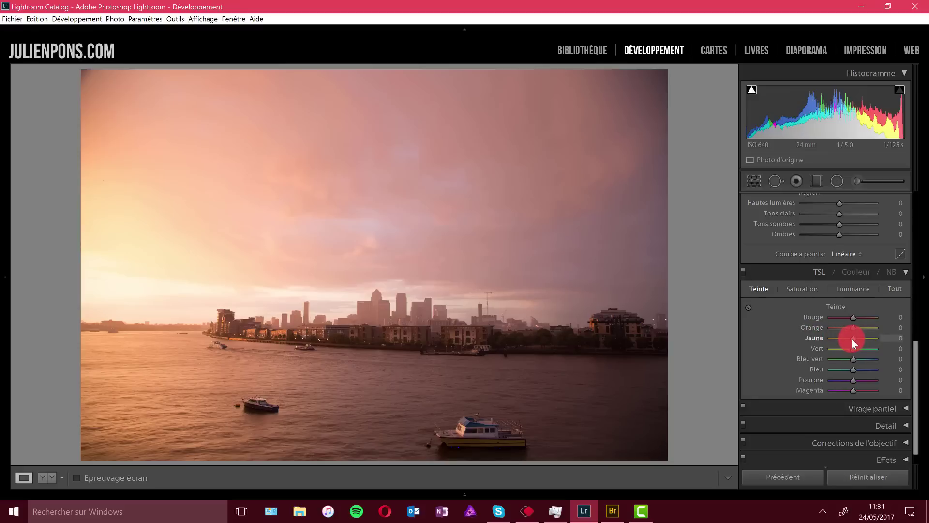
Step: Try shifting the Orange hue of the sunset river photo to -5, and reset it to its default
drag(852, 327, 797, 322)
double_click(826, 325)
mouse_move(868, 329)
mouse_down()
mouse_move(885, 329)
mouse_move(830, 331)
mouse_move(884, 333)
mouse_move(854, 330)
mouse_up()
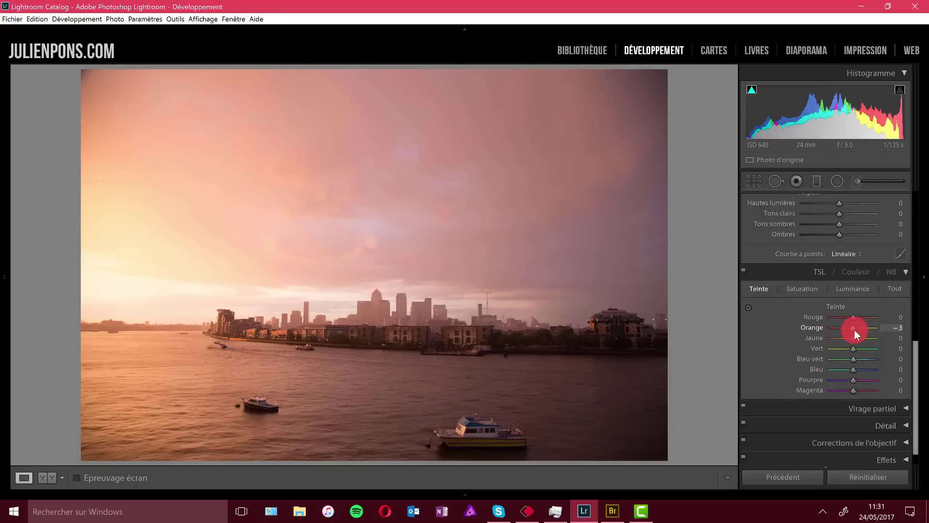
mouse_move(854, 329)
mouse_down()
mouse_move(825, 332)
mouse_move(882, 329)
mouse_move(811, 326)
mouse_move(851, 328)
mouse_up()
click(890, 332)
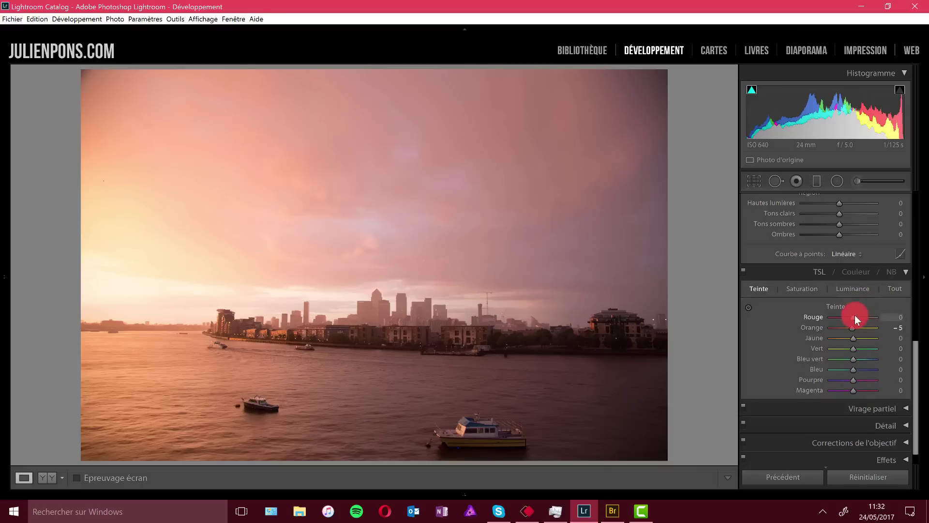
double_click(813, 327)
Step: Set the Orange saturation of the sunset river photo to -51 and advance to the next photo
click(806, 289)
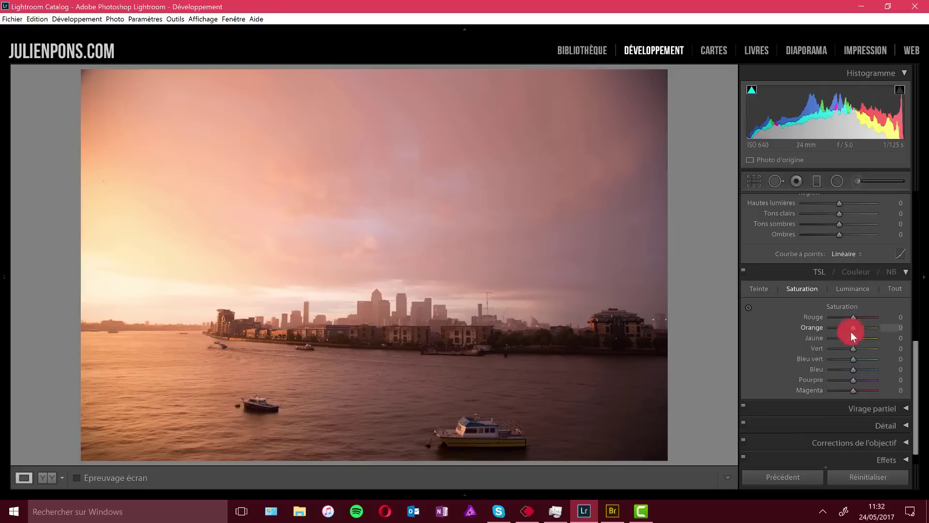
drag(851, 329, 841, 327)
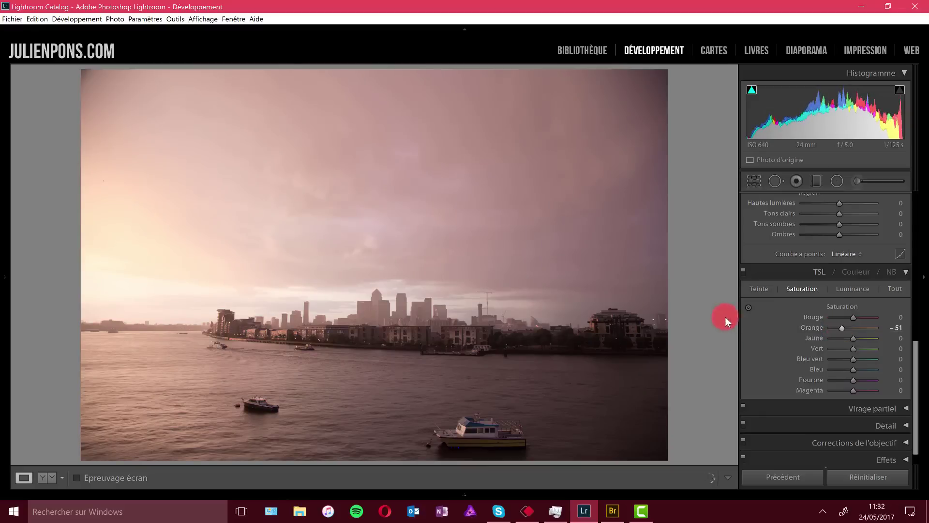
key(Right)
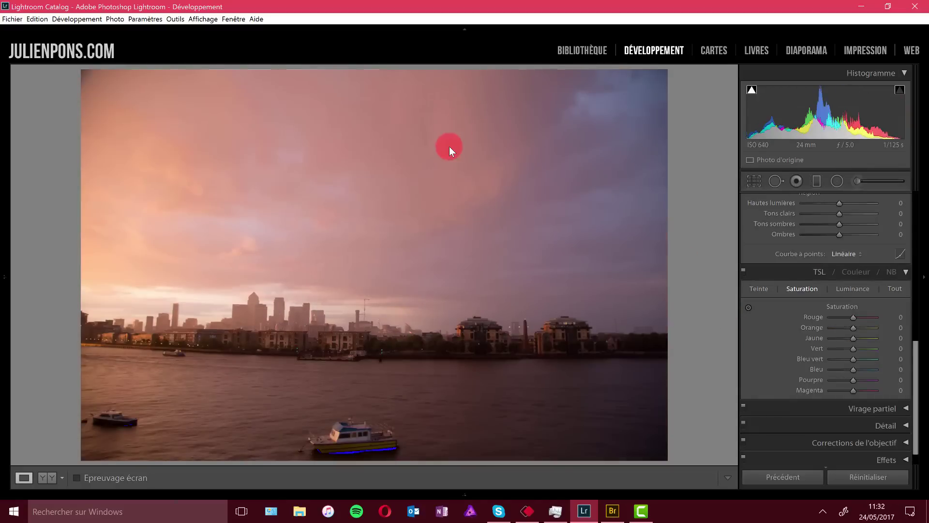
Step: Open the park photo with the green lawns from the SOURCE folder in the Develop module
key(g)
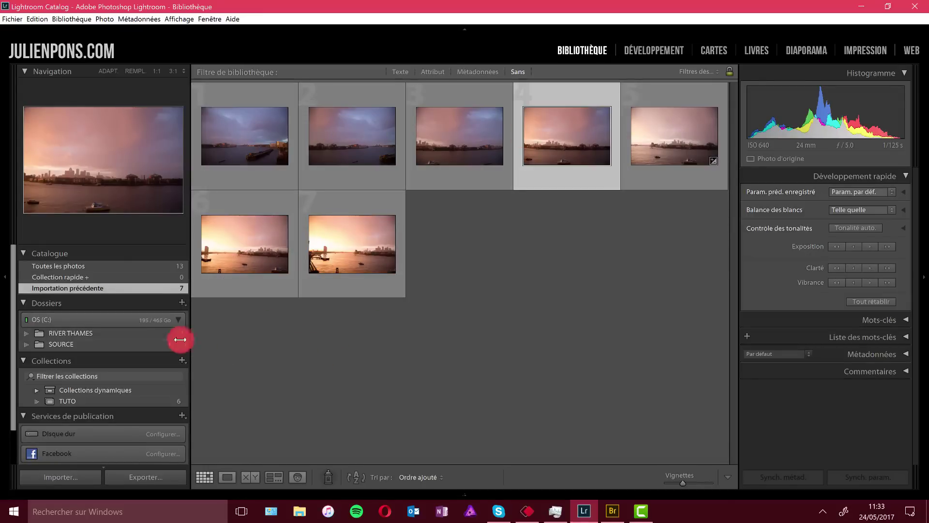
click(92, 343)
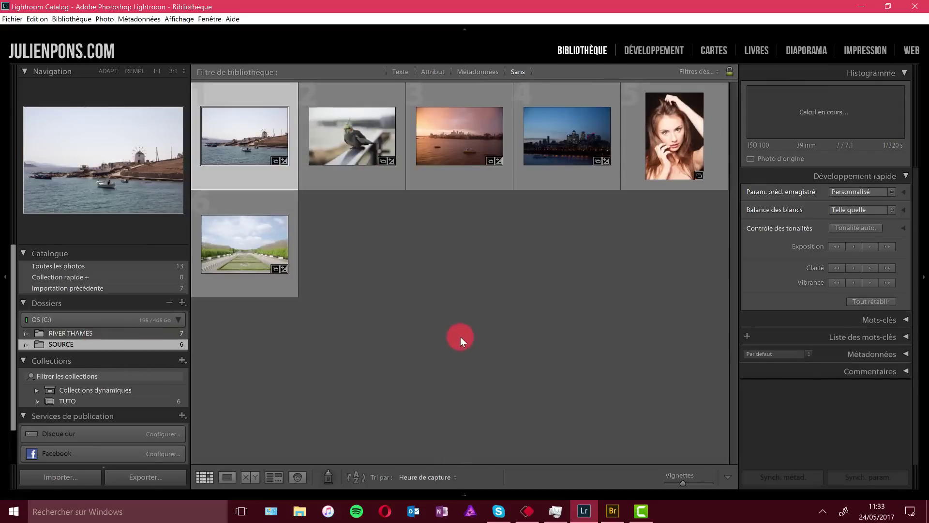
click(293, 249)
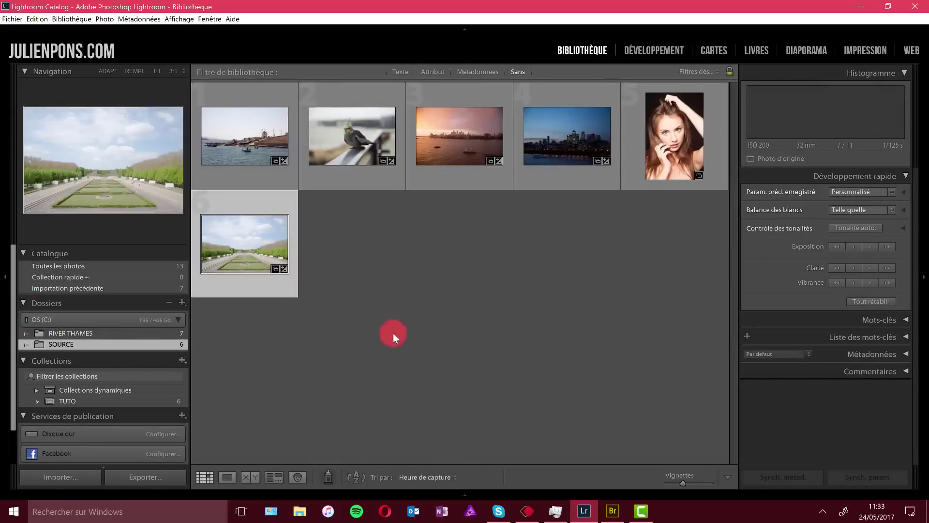
key(d)
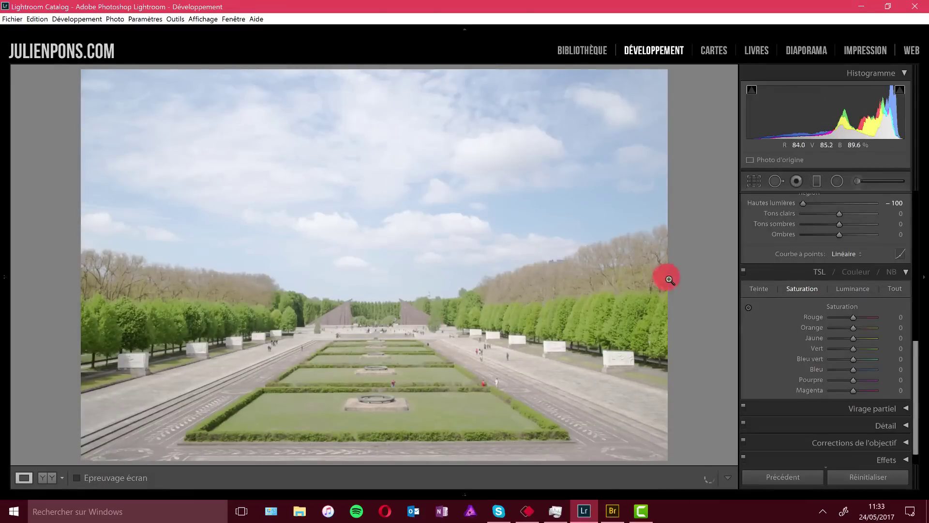
Step: Set the saturation of Vert to +95 and of Bleu to +94, and lower the Bleu luminance to -35
drag(849, 347, 875, 347)
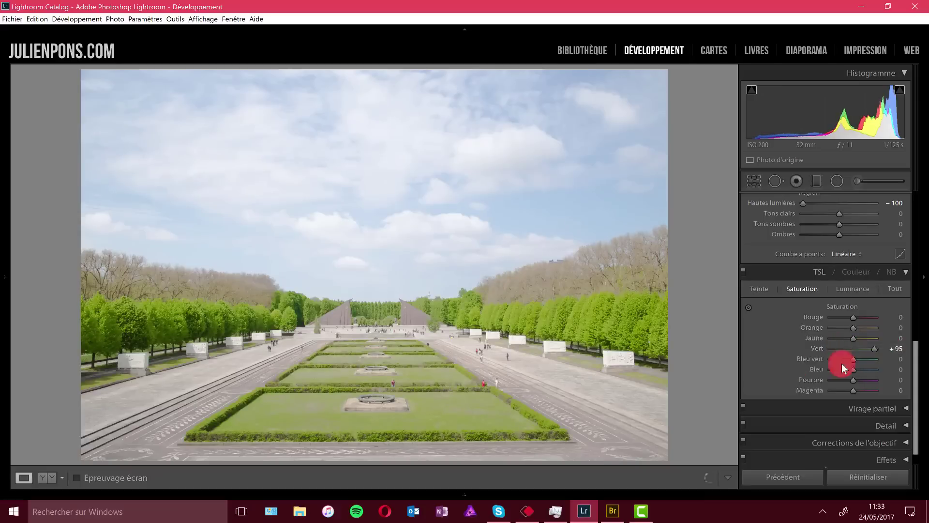
mouse_move(873, 368)
mouse_down()
mouse_move(881, 368)
mouse_move(865, 369)
mouse_move(874, 368)
mouse_up()
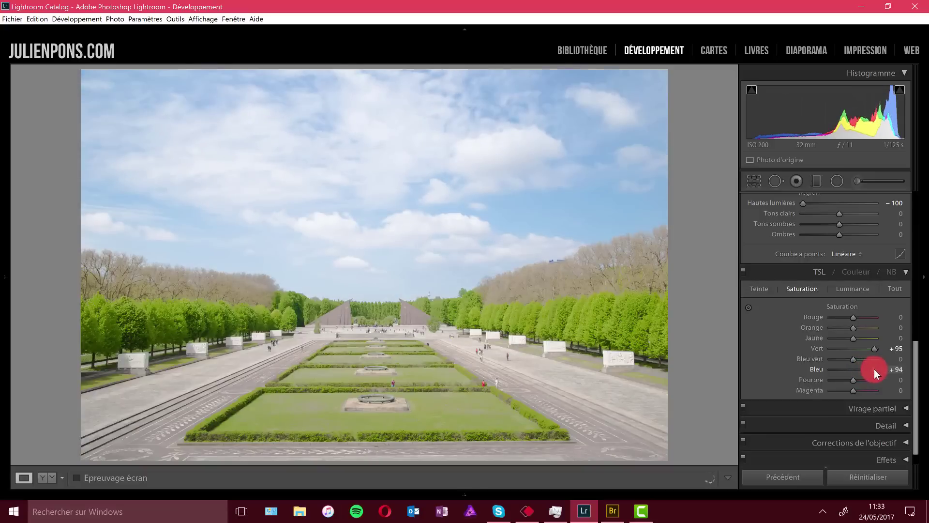
click(861, 288)
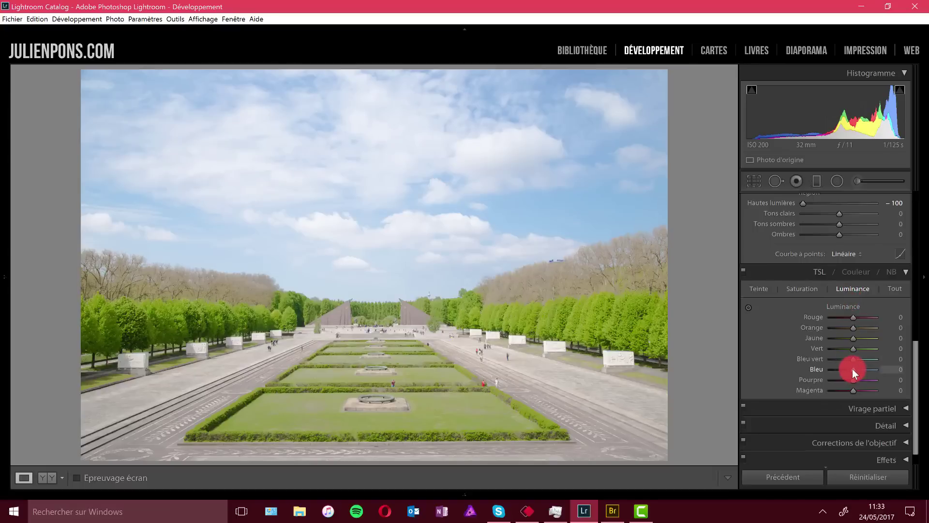
drag(852, 368, 846, 366)
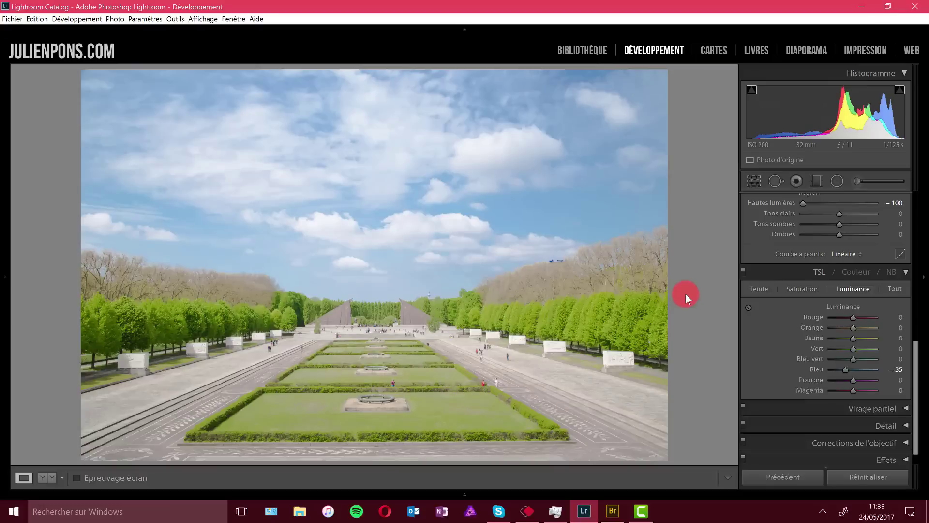
Step: Compare the park photo before and after the edits in a split view, and return to the single view
key(y)
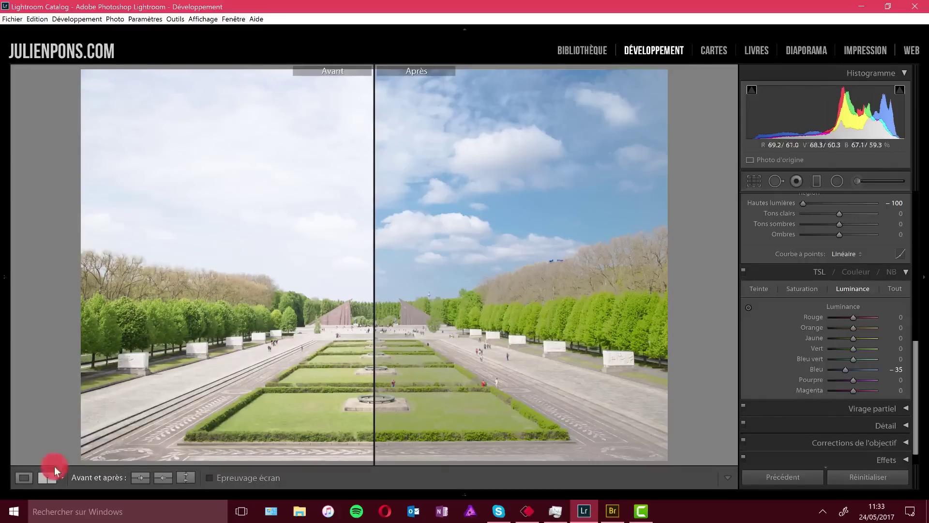
key(t)
key(y)
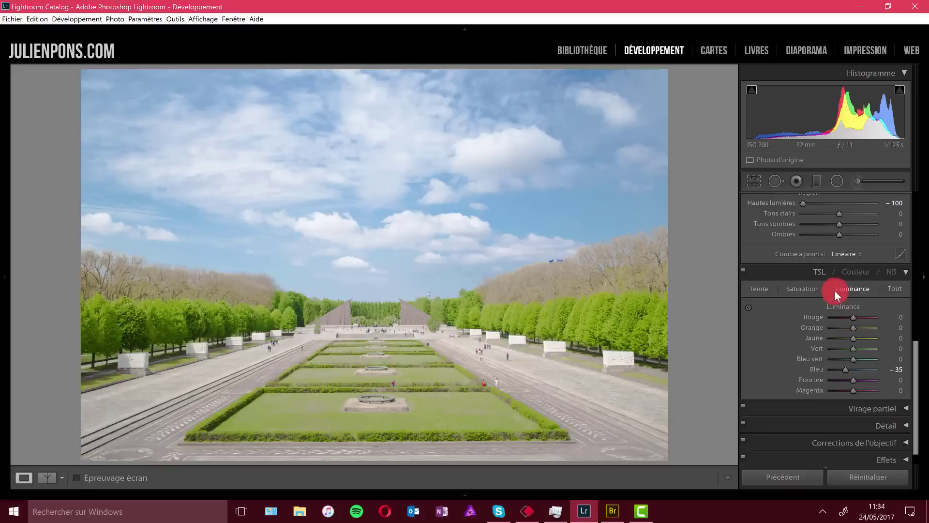
Step: Examine the per-colour hue, saturation and luminance settings in Couleur mode, and return to the TSL luminance settings
click(854, 270)
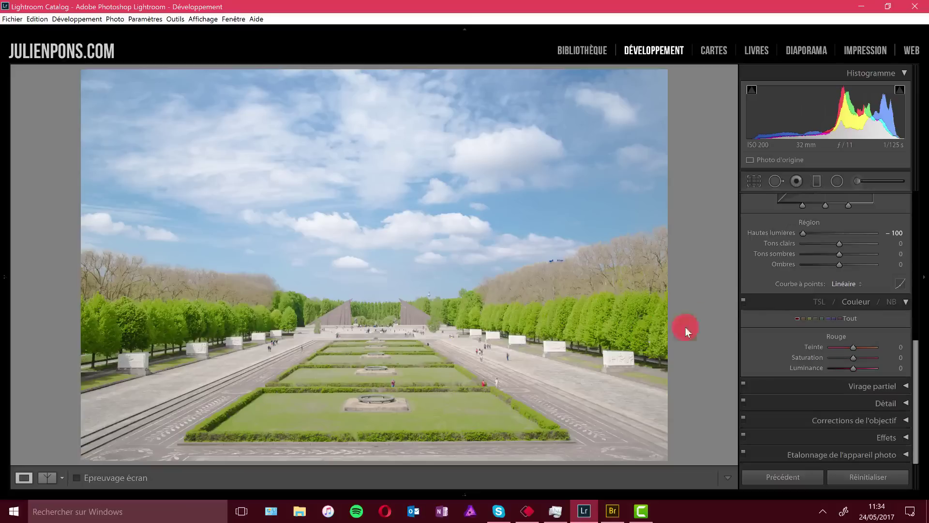
click(809, 316)
click(812, 319)
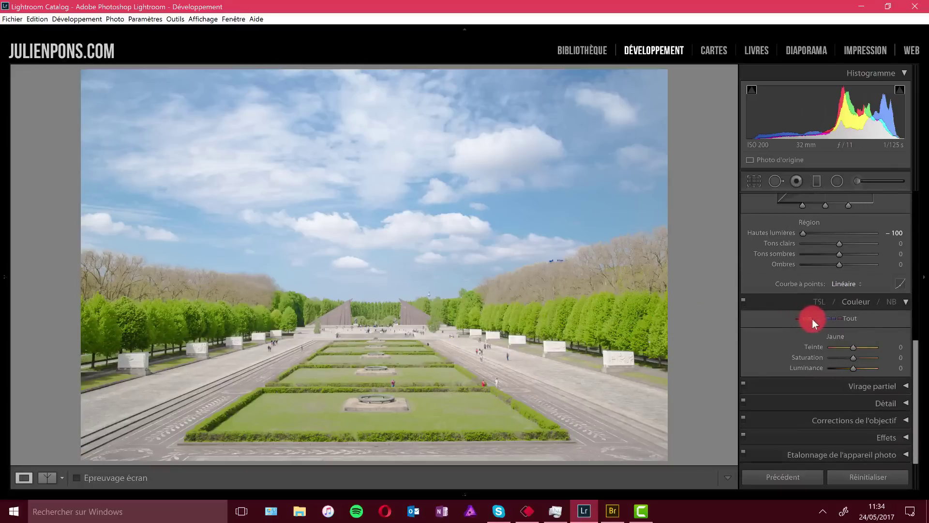
click(819, 318)
click(825, 318)
click(830, 318)
click(835, 318)
click(800, 318)
click(818, 301)
click(844, 325)
click(820, 410)
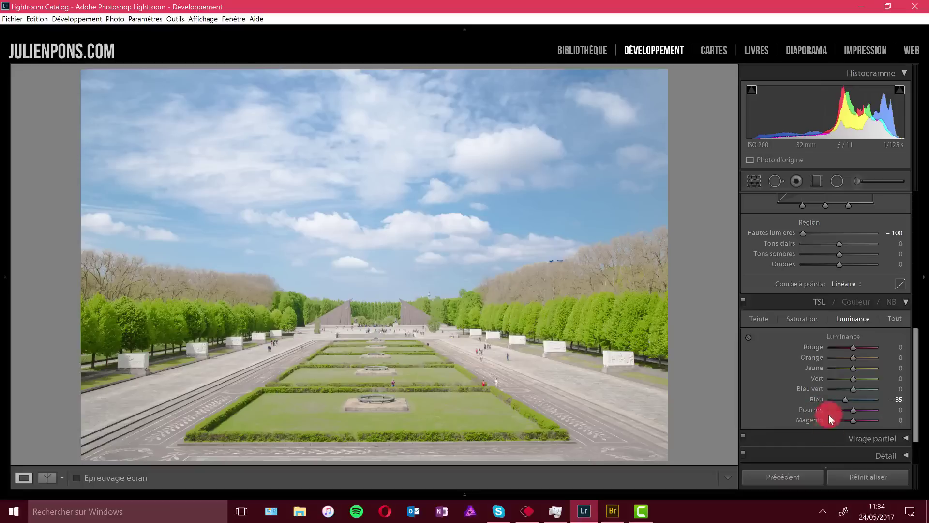
Step: In Couleur mode, set the saturation of Bleu to +69
click(856, 301)
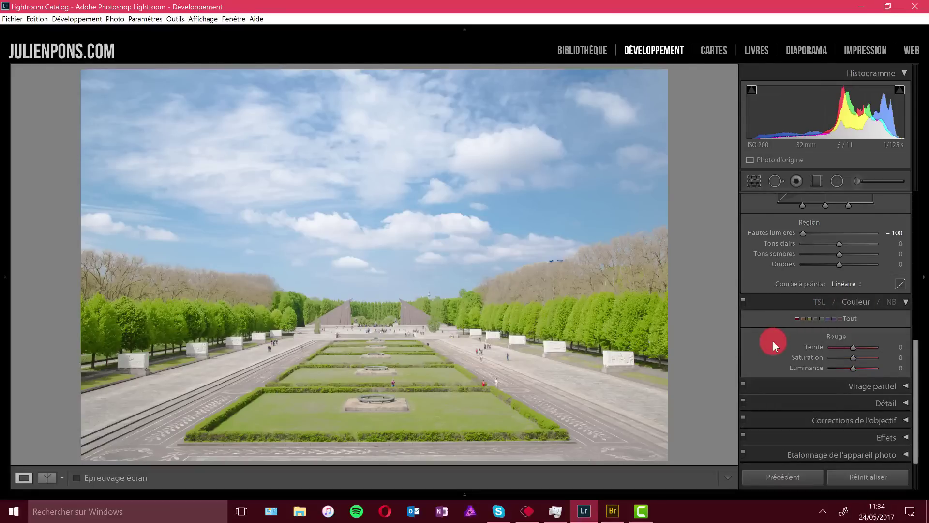
click(825, 318)
drag(806, 368, 866, 357)
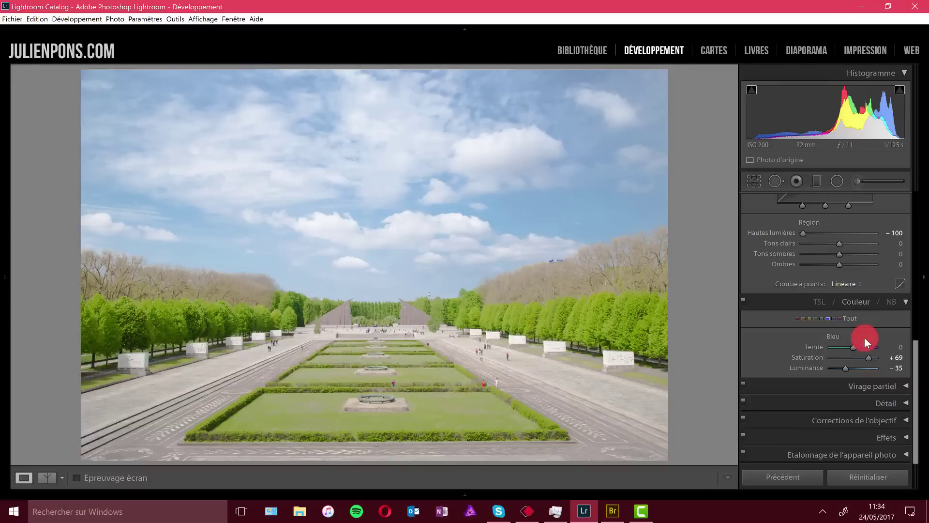
Step: Convert the park photo to black and white with Bleu at -96 and Vert at -82, and turn off the shadow clipping display
click(889, 301)
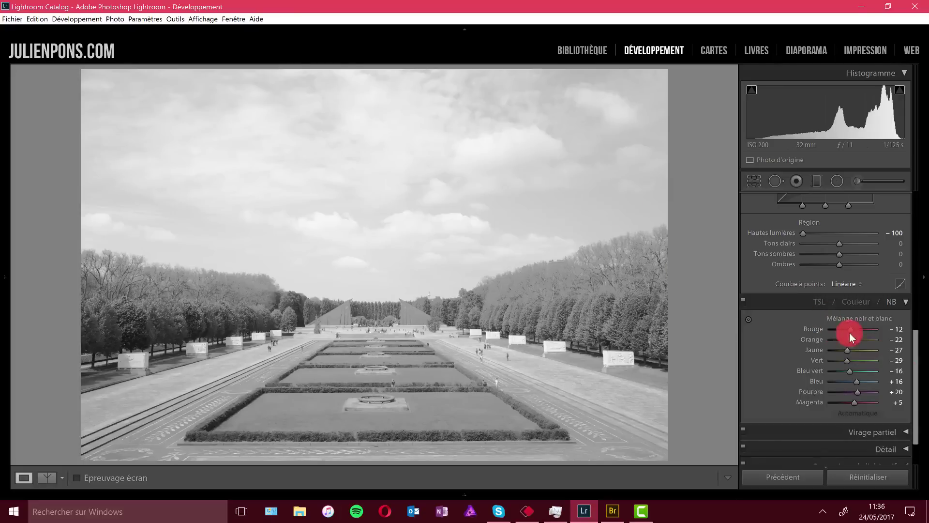
drag(853, 381, 820, 382)
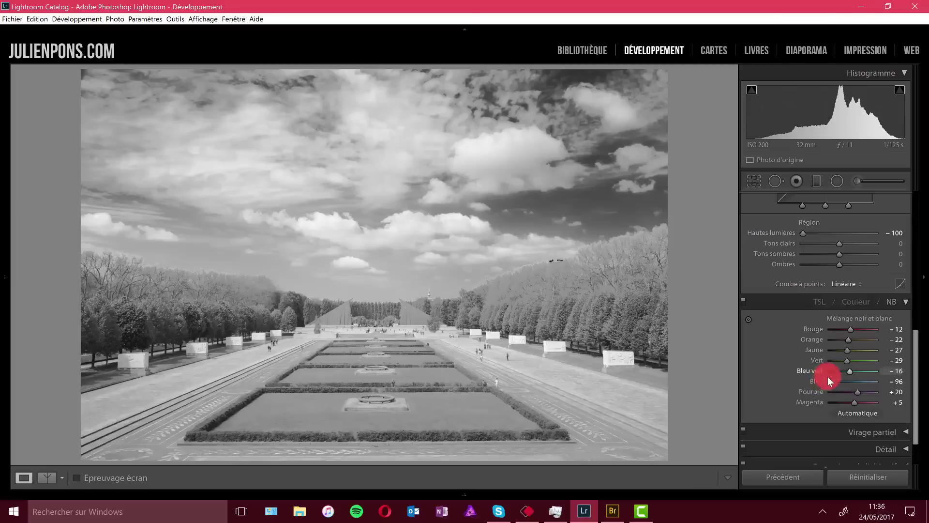
mouse_move(850, 363)
mouse_down()
mouse_move(878, 364)
mouse_move(835, 369)
mouse_up()
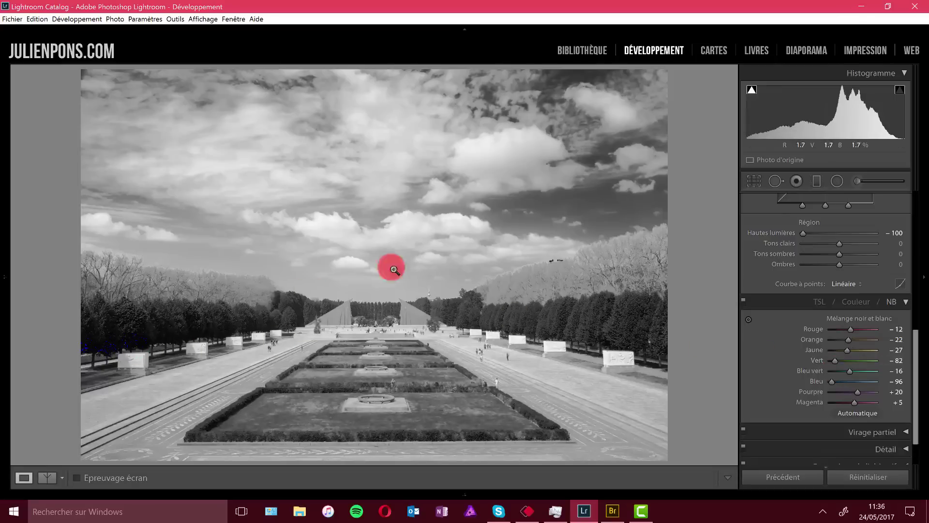
click(752, 89)
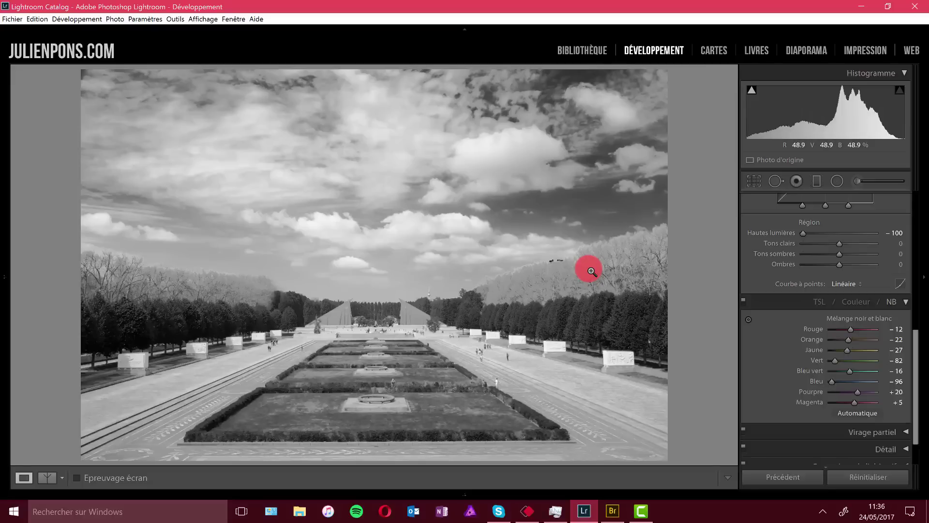
Step: Refine the black-and-white mix with Vert at -71, Jaune at -94 and Bleu at -100, inspecting the treeline up close
drag(835, 361, 840, 363)
key(ctrl+z)
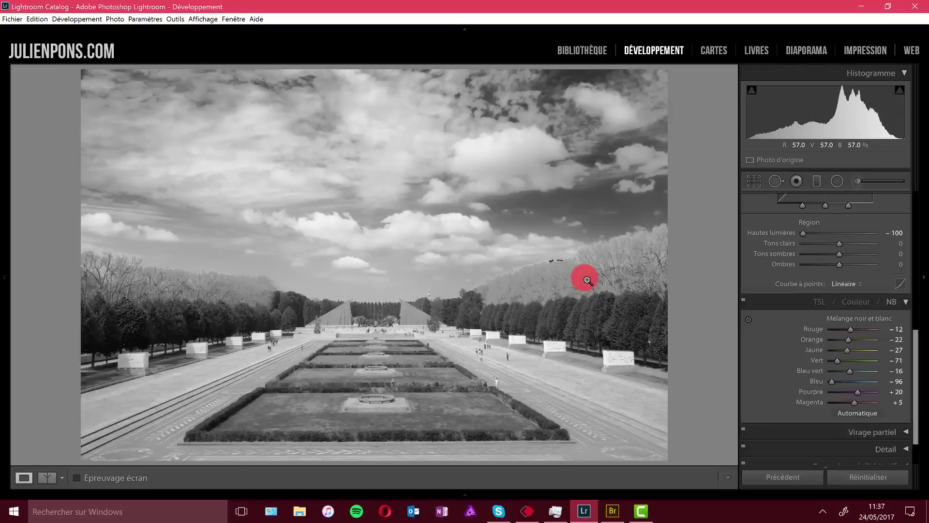
drag(849, 350, 835, 351)
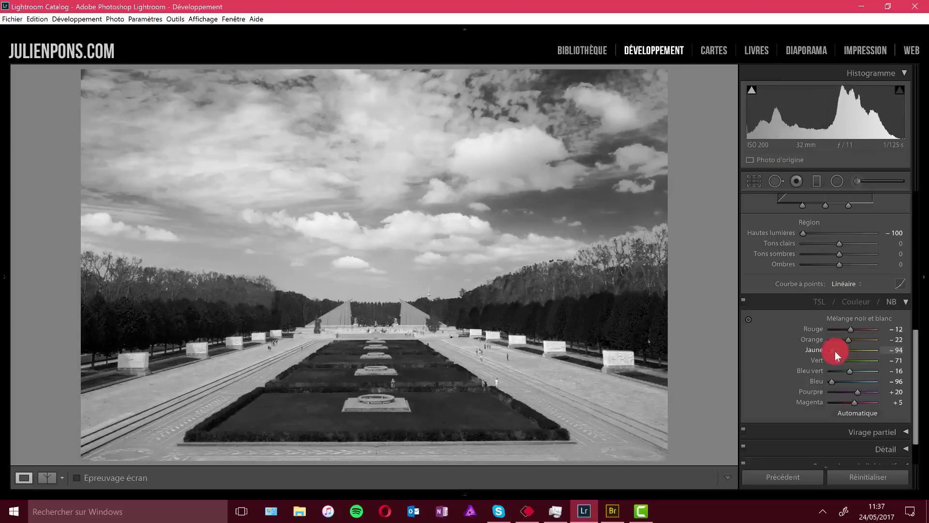
click(608, 264)
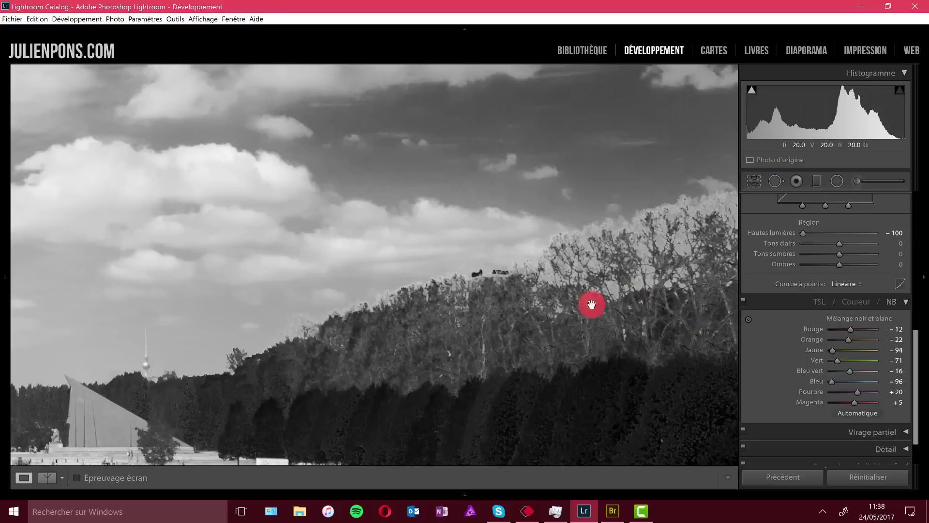
mouse_move(848, 386)
mouse_down()
mouse_move(858, 382)
mouse_move(811, 384)
mouse_move(829, 403)
mouse_up()
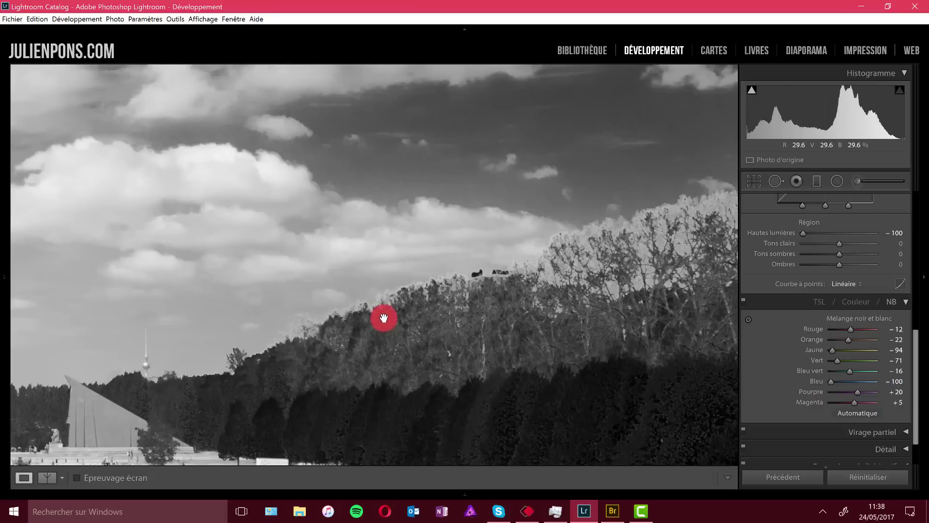
click(407, 282)
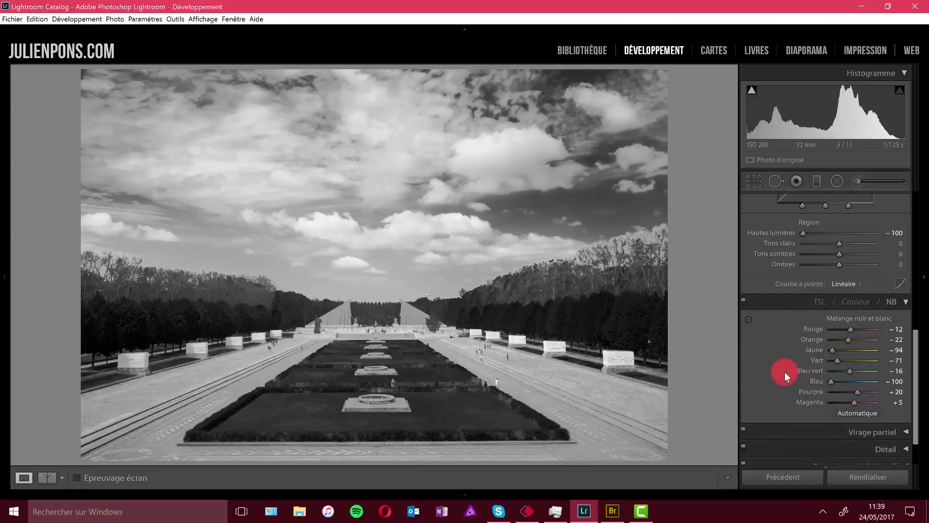
Step: Return to TSL and darken the sky and trees with the targeted luminance adjustment: Bleu -71, Bleu vert -2, Vert -42, Jaune -33
click(822, 303)
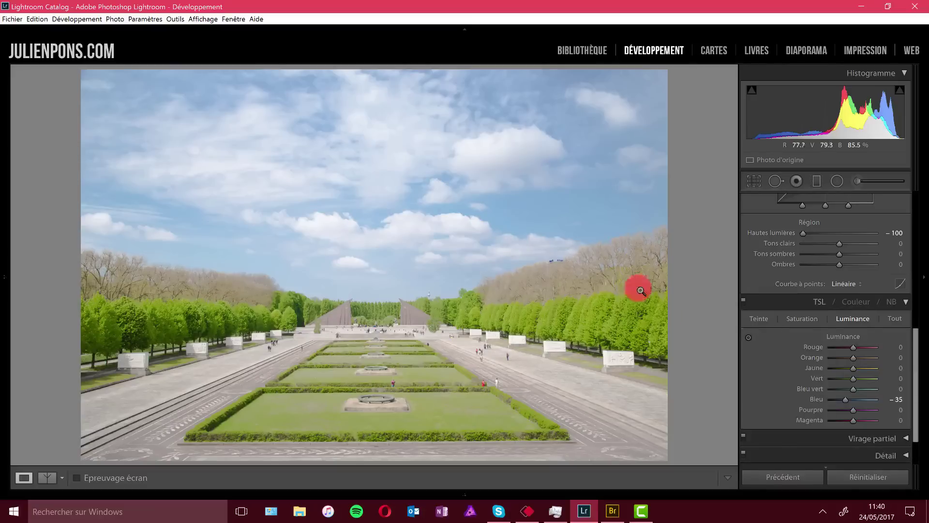
click(746, 338)
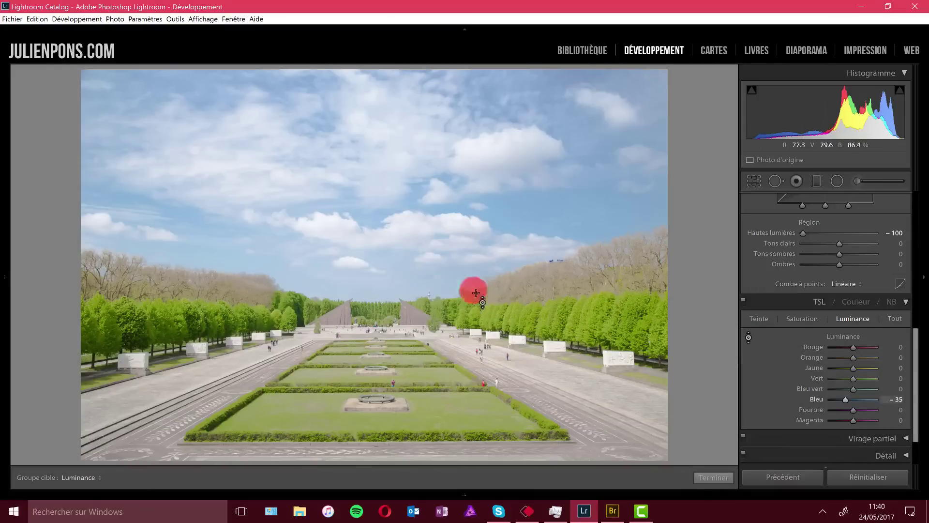
drag(578, 209, 545, 217)
mouse_move(549, 320)
mouse_down()
mouse_move(539, 344)
mouse_move(552, 317)
mouse_up()
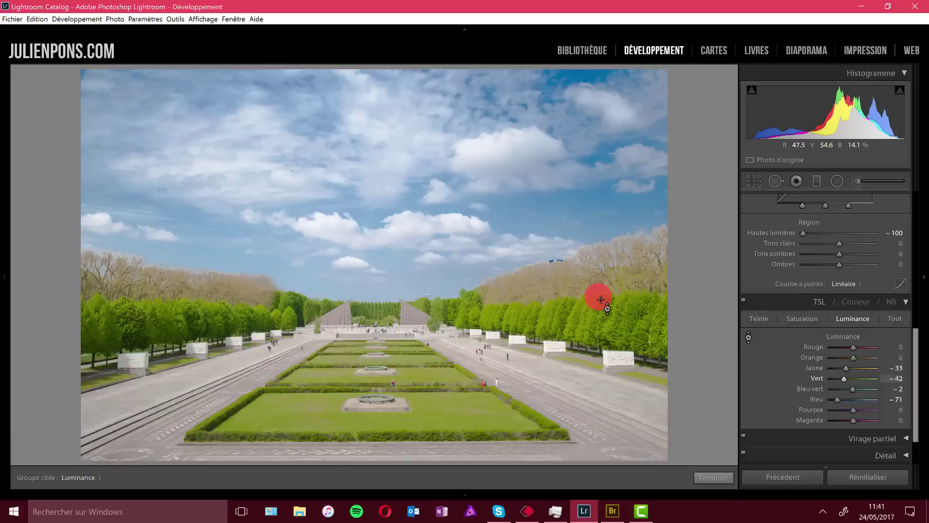
Step: Shift the trees' hue with the targeted adjustment to Jaune -55 and Vert -54, leave the tool and inspect the photo up close
click(759, 319)
drag(560, 323, 541, 350)
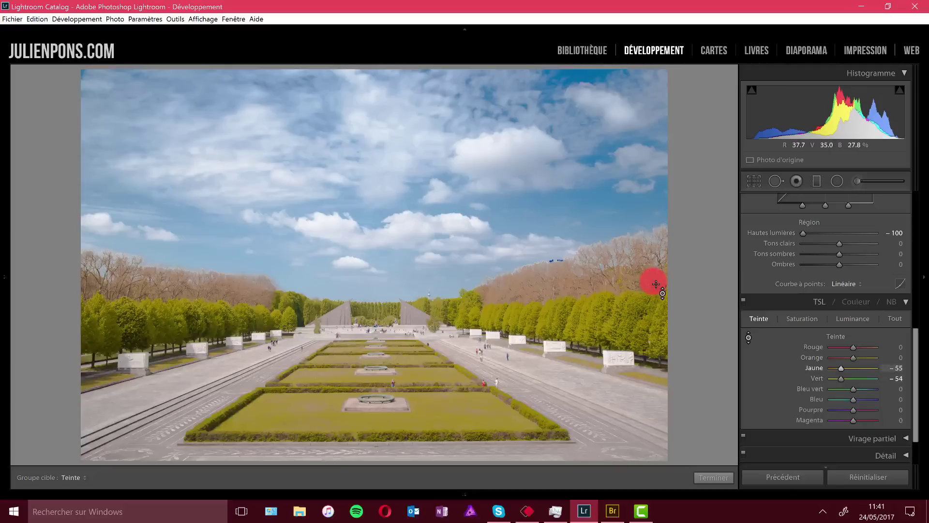
click(748, 337)
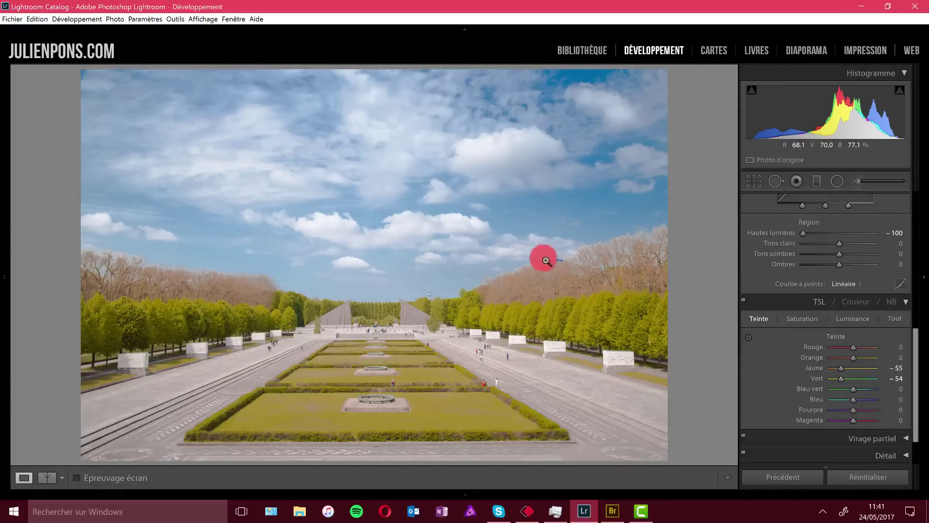
click(556, 276)
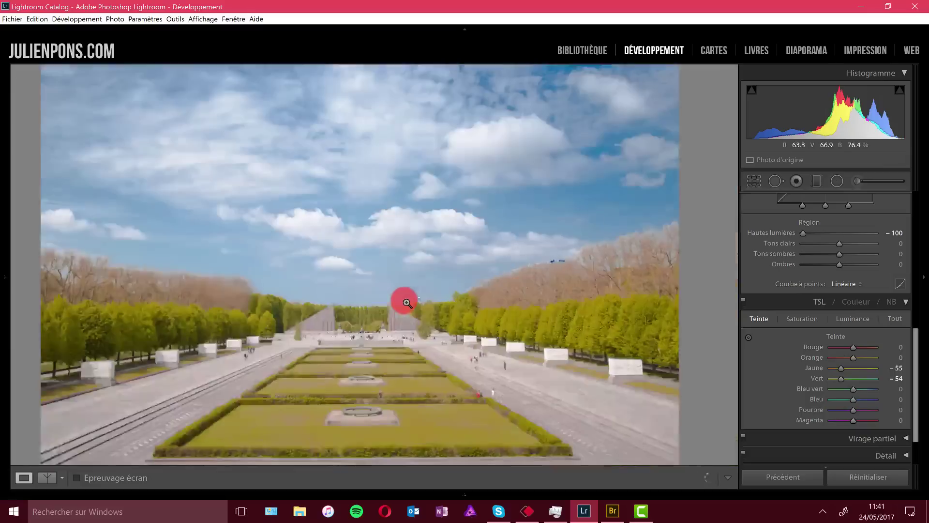
Step: Set the Bleu luminance to -12 while comparing the park photo in a split before/after view, and return to the single view
click(405, 301)
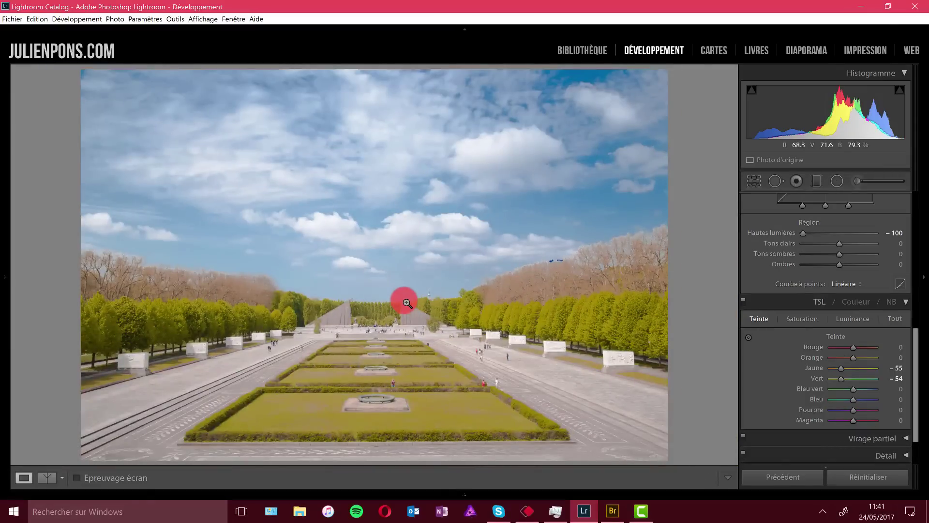
key(y)
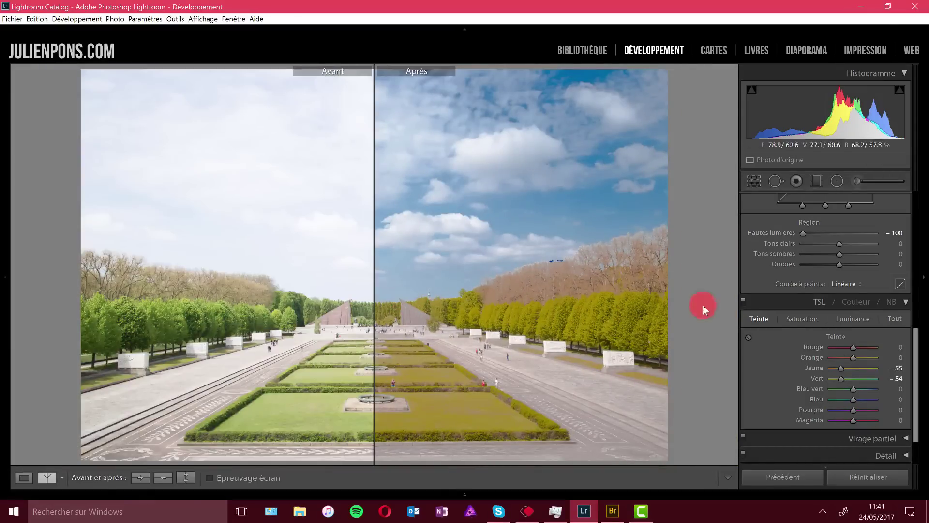
click(797, 316)
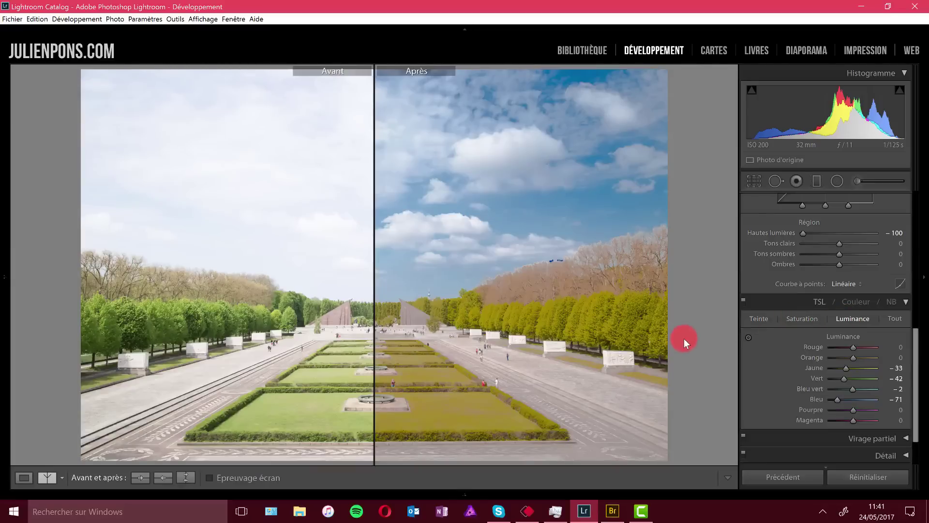
drag(846, 399, 850, 399)
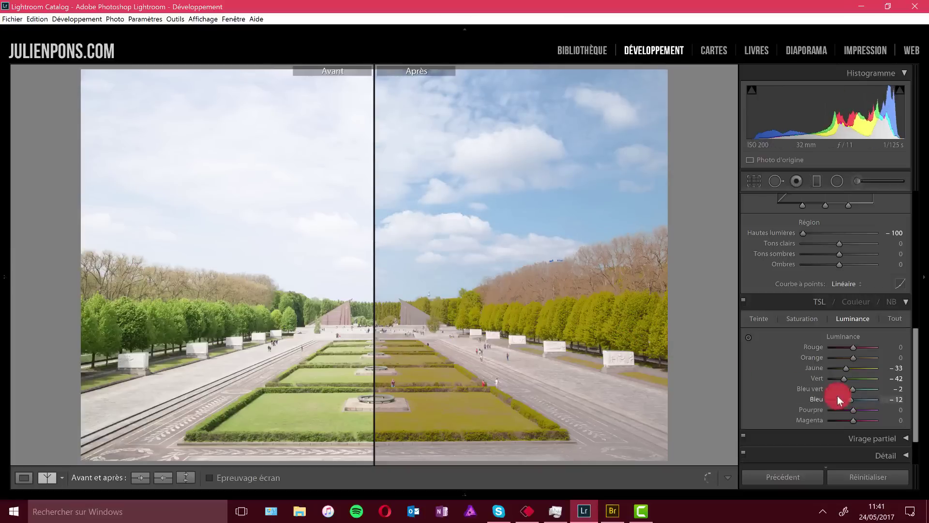
click(23, 477)
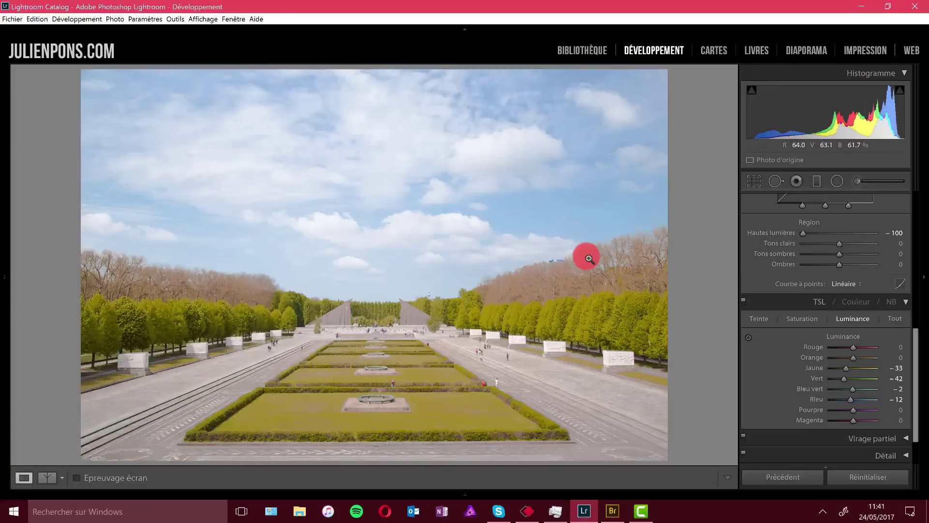
Step: Apply a graduated filter from the upper sky down to the horizon with Exposition -1.44 and Ombres reset to 0
click(856, 181)
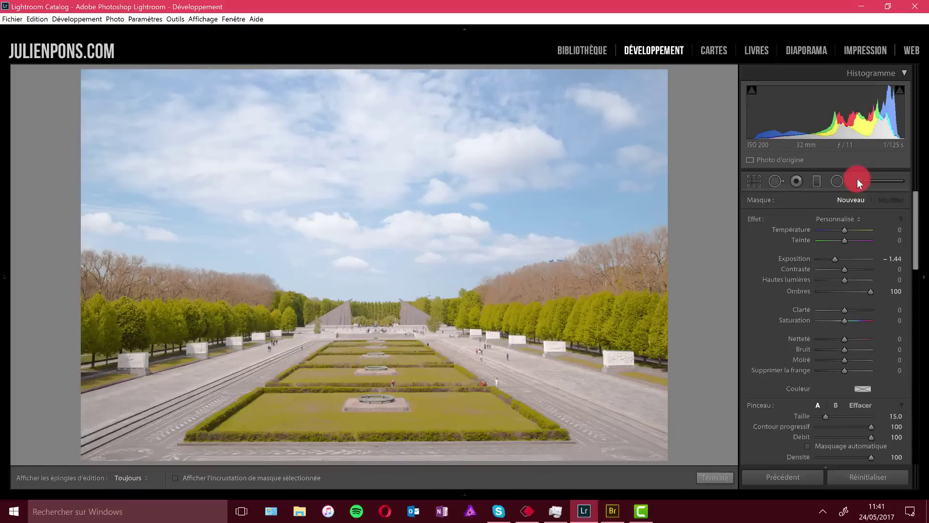
click(815, 180)
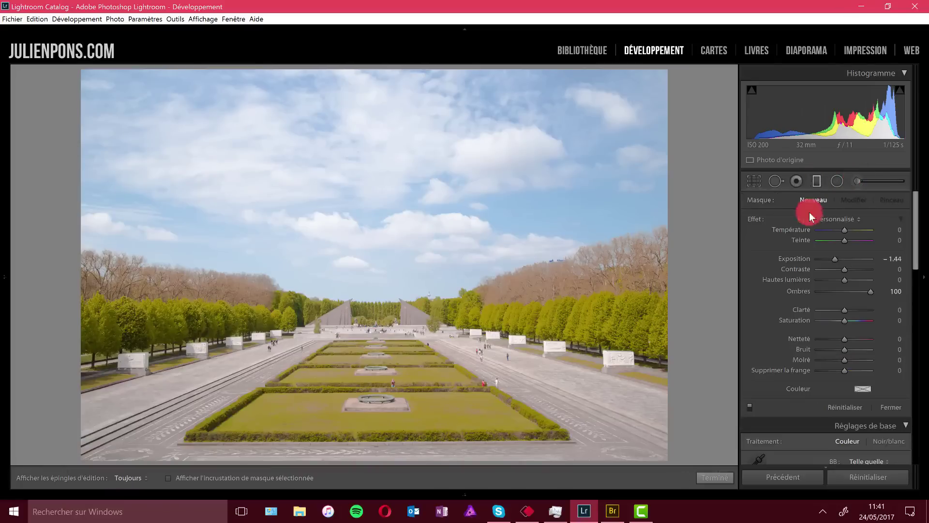
double_click(799, 290)
drag(384, 107, 385, 293)
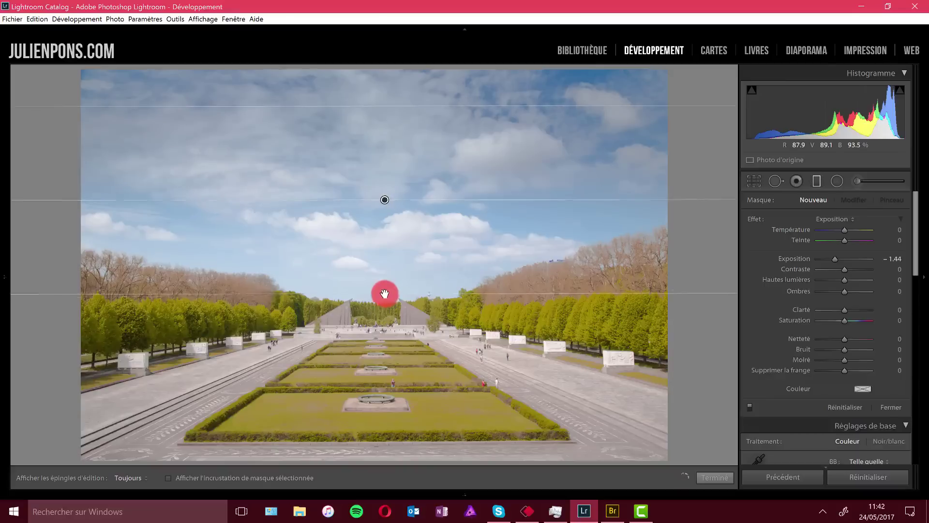
Step: Refine the sky's graduated filter with Exposition -0.51, Contraste 38, Hautes lumières -96 and Saturation 78, and leave the filter tool
drag(828, 262, 819, 284)
double_click(794, 290)
drag(855, 320, 865, 320)
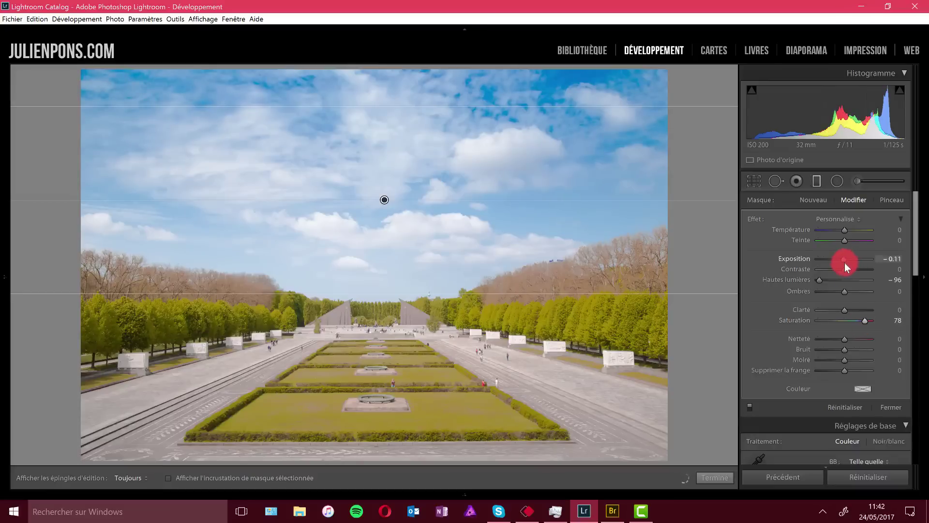
drag(849, 271, 841, 261)
click(840, 261)
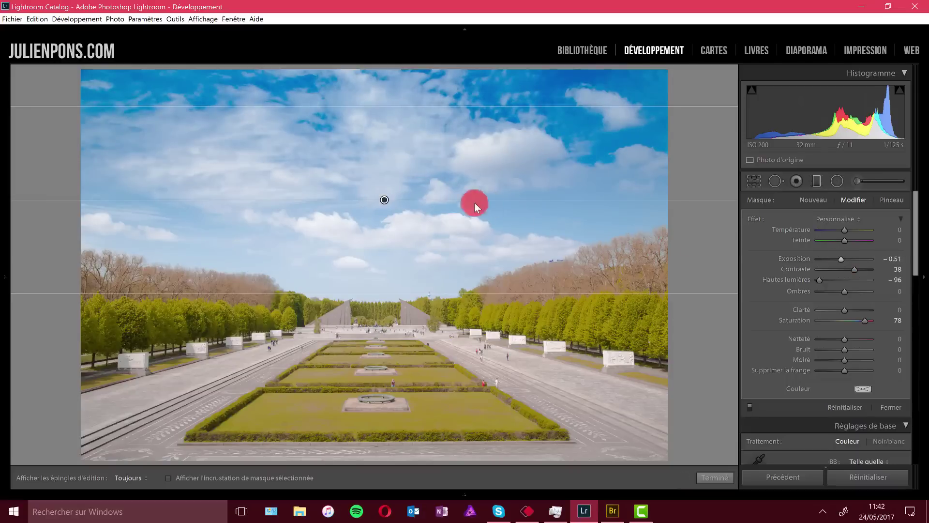
click(822, 182)
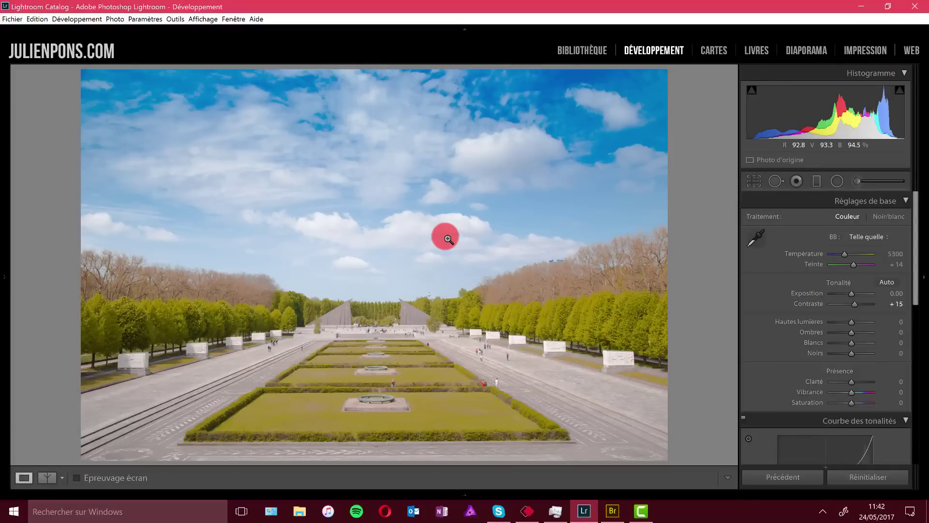
Step: Inspect the sky and the treeline along the horizon up close, and return to the library's thumbnail grid
click(525, 257)
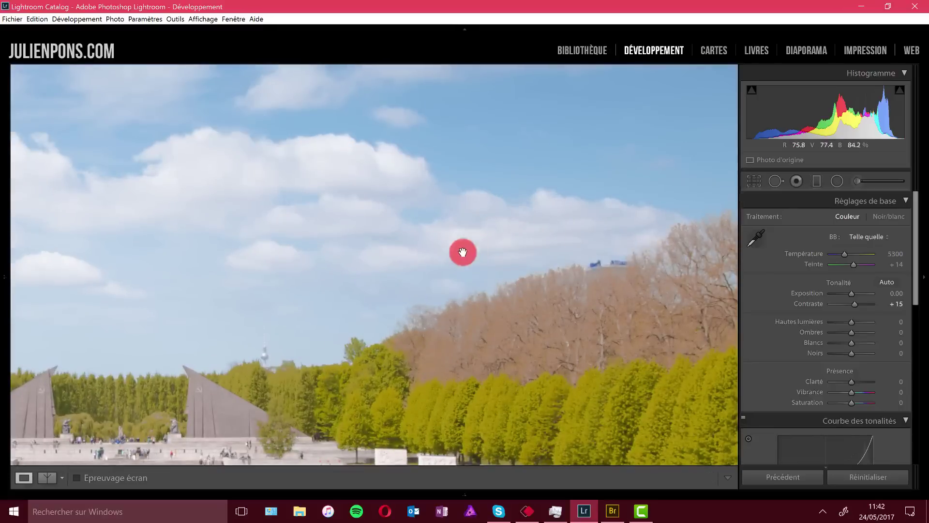
click(315, 255)
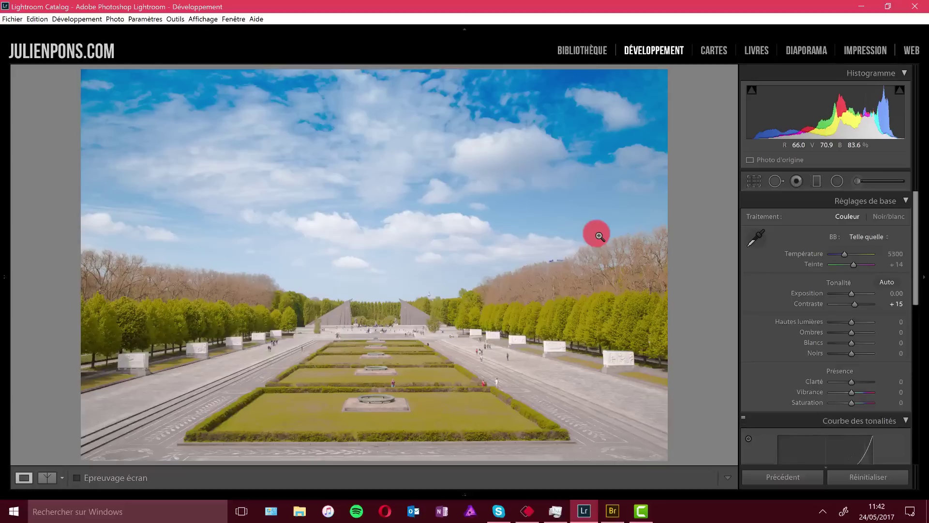
click(541, 251)
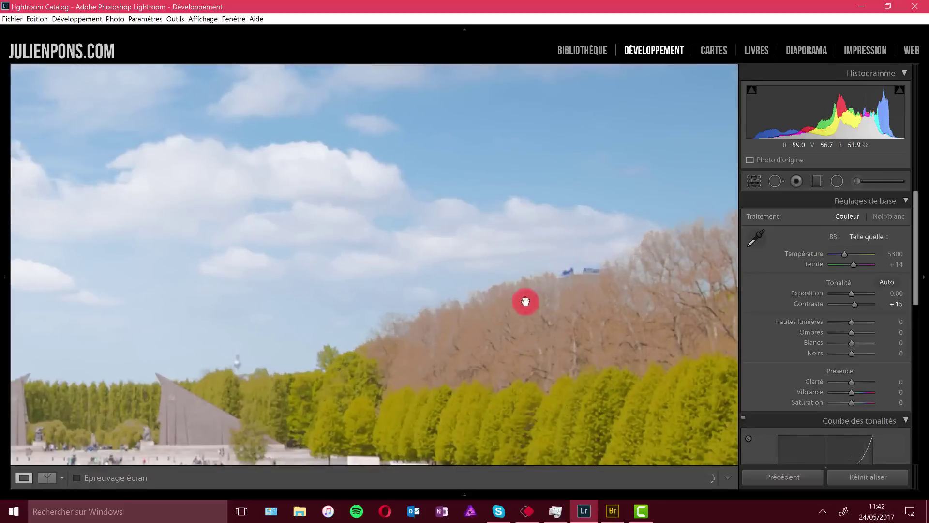
click(251, 312)
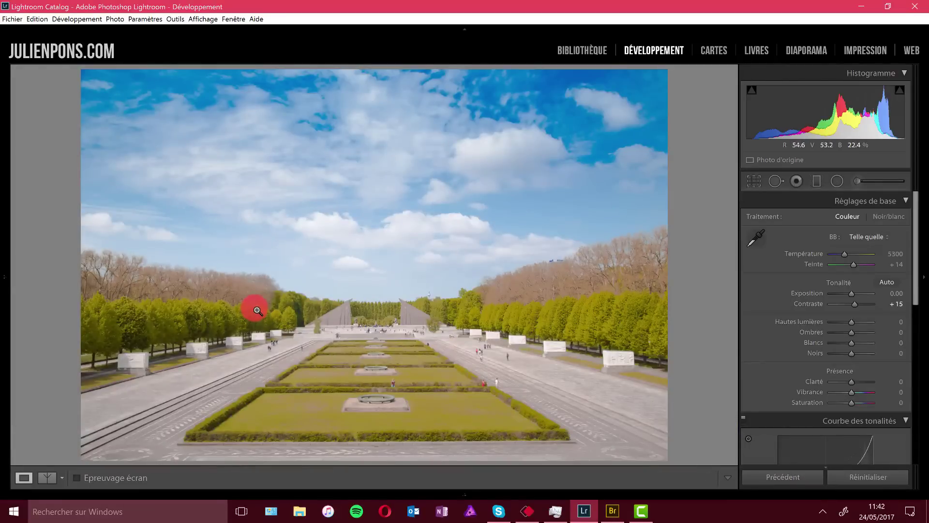
drag(912, 269, 912, 421)
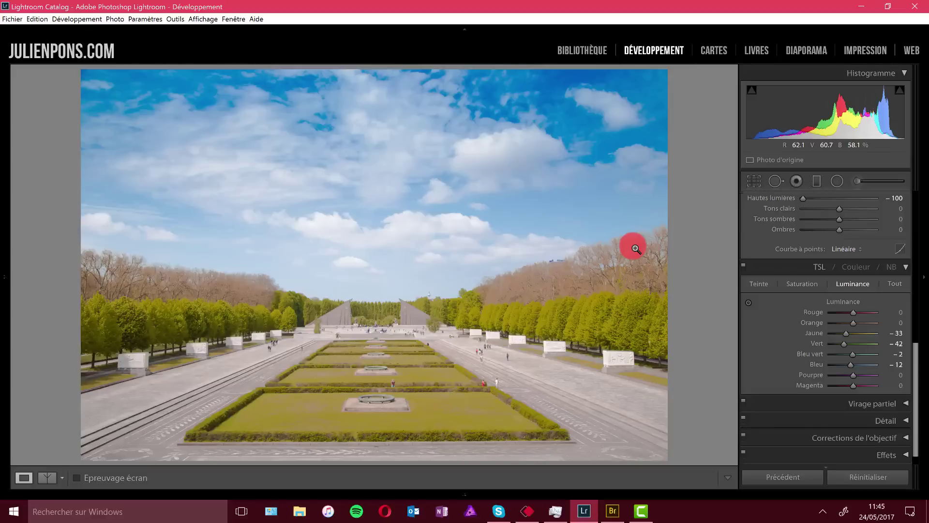
key(g)
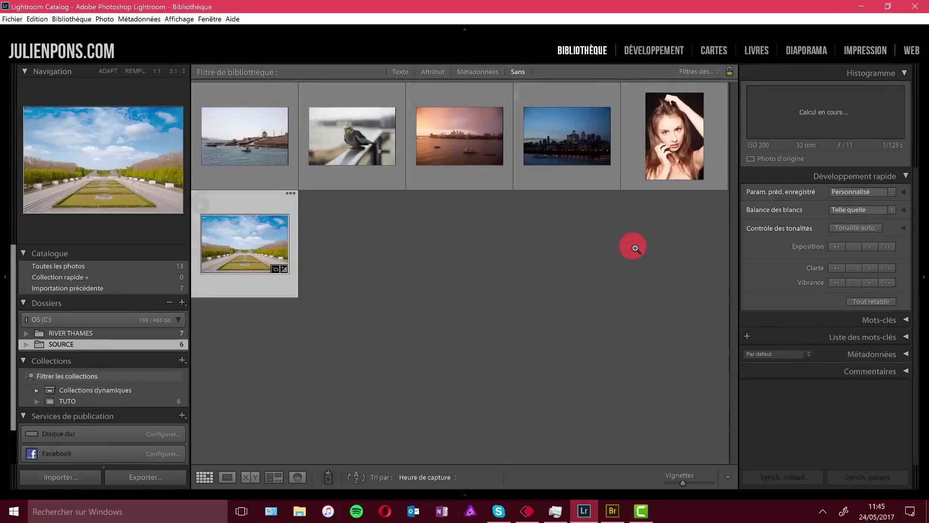